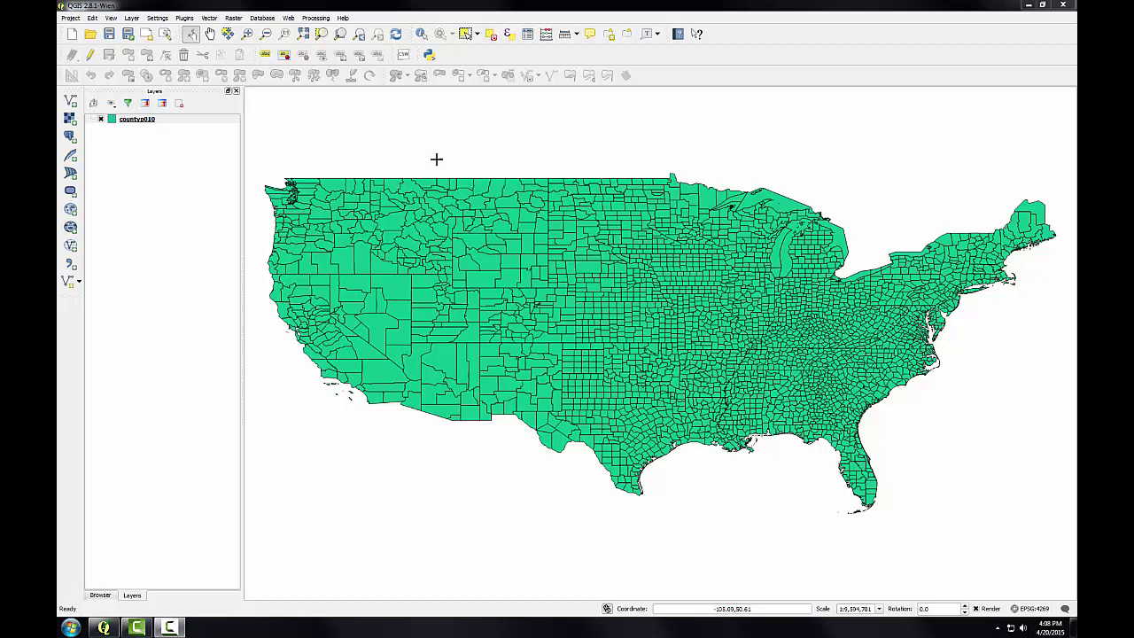
right_click(146, 121)
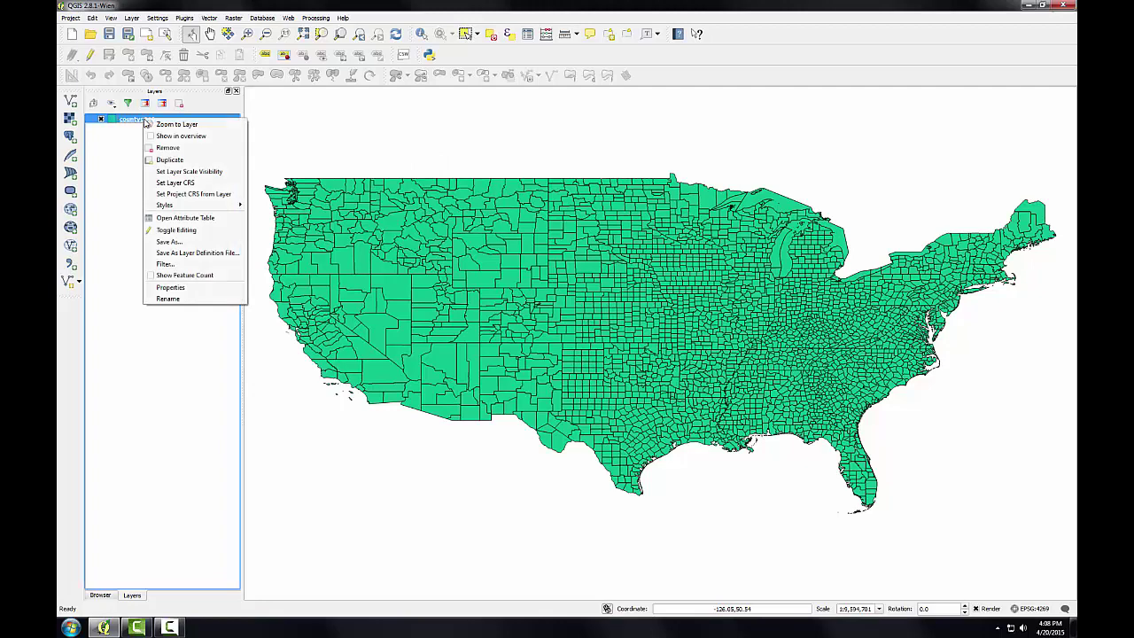
left_click(183, 218)
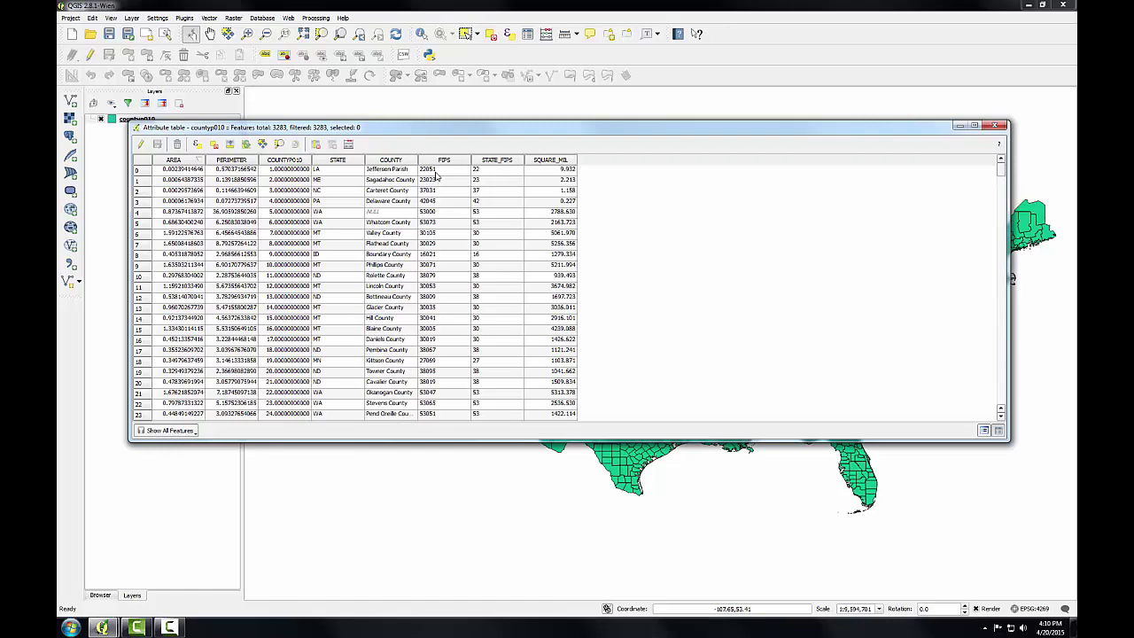
left_click(996, 127)
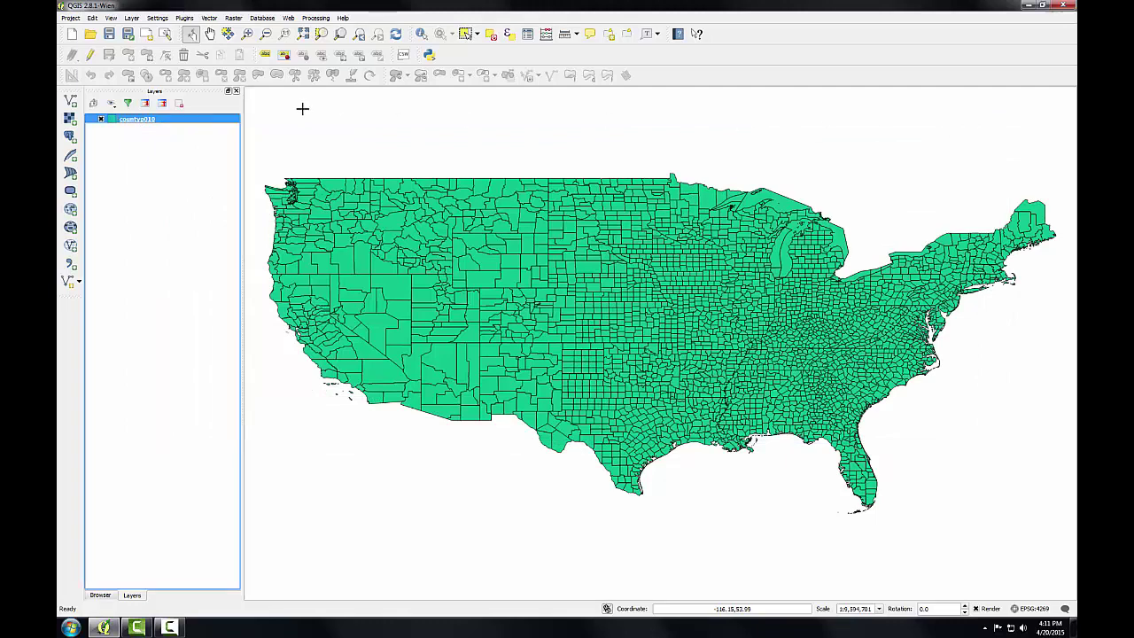
Add the ce2000t table as a vector layer, browsing with the All files (*) filter
left_click(72, 104)
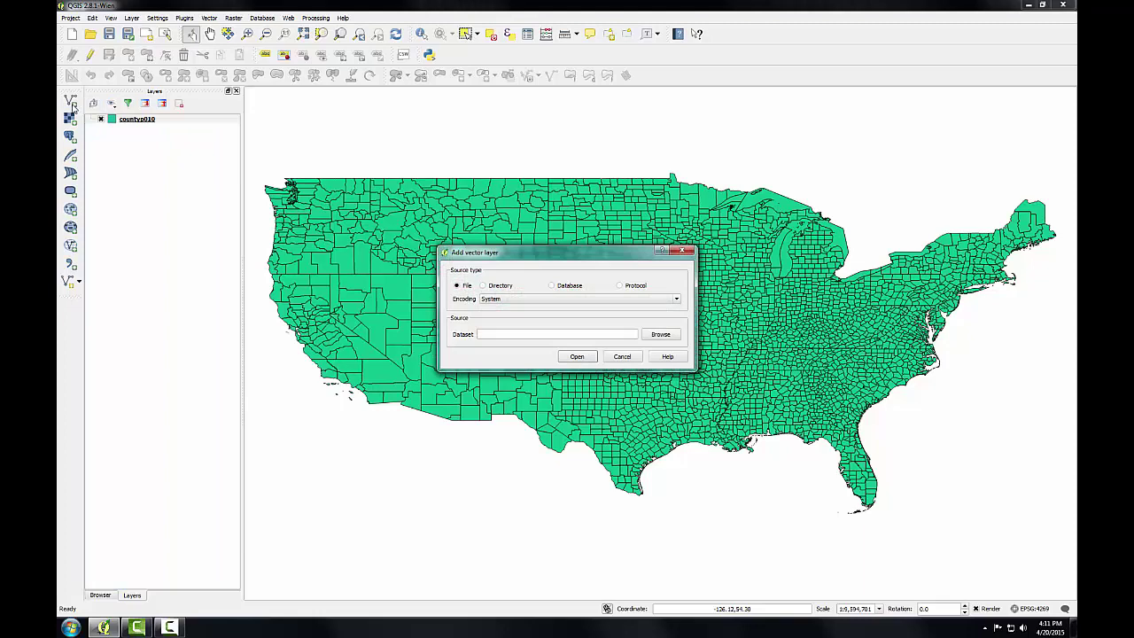
left_click(661, 335)
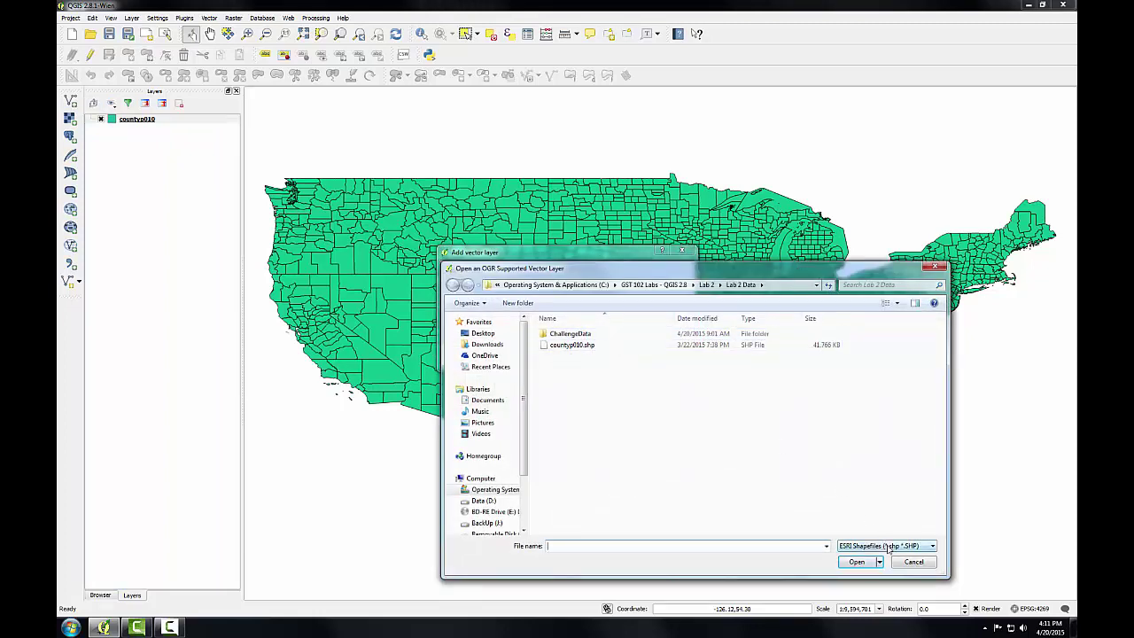
left_click(889, 547)
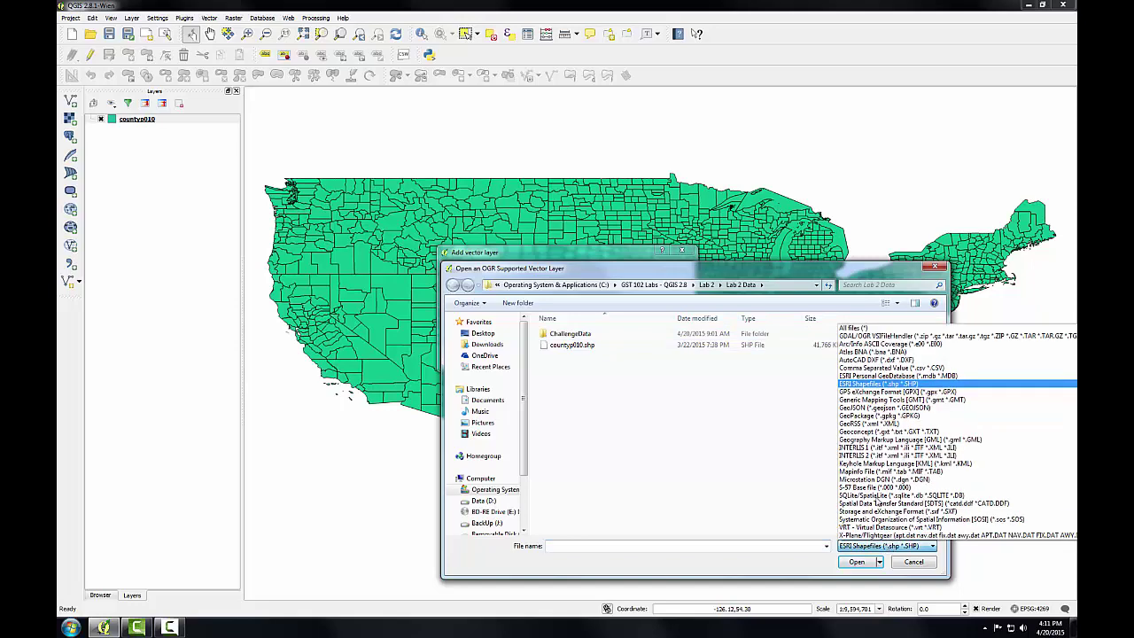
left_click(851, 329)
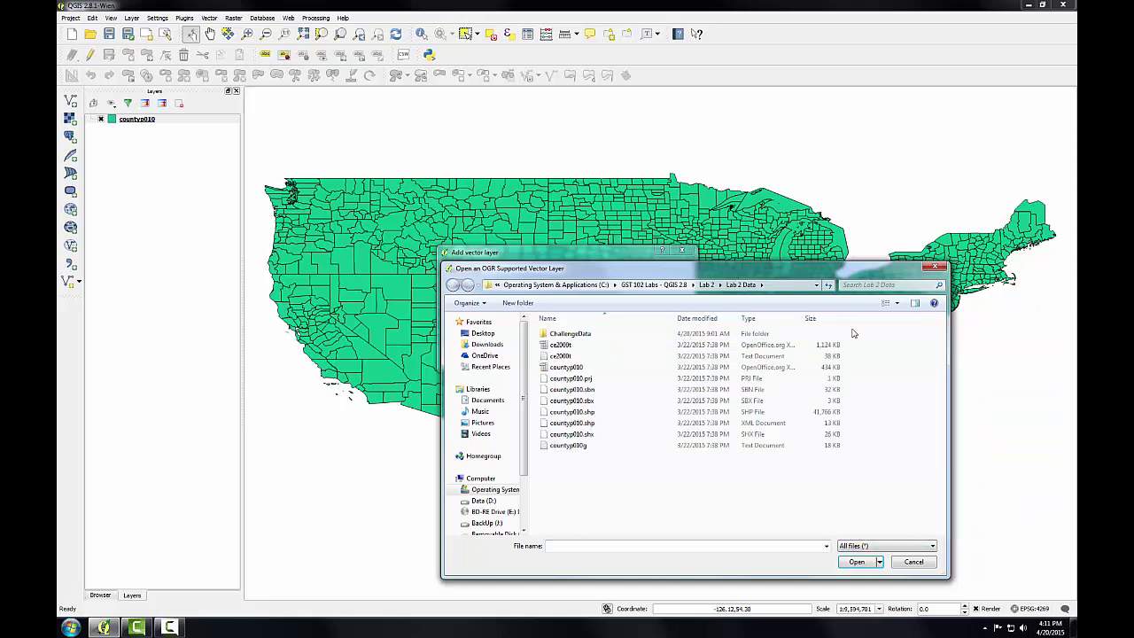
left_click(557, 345)
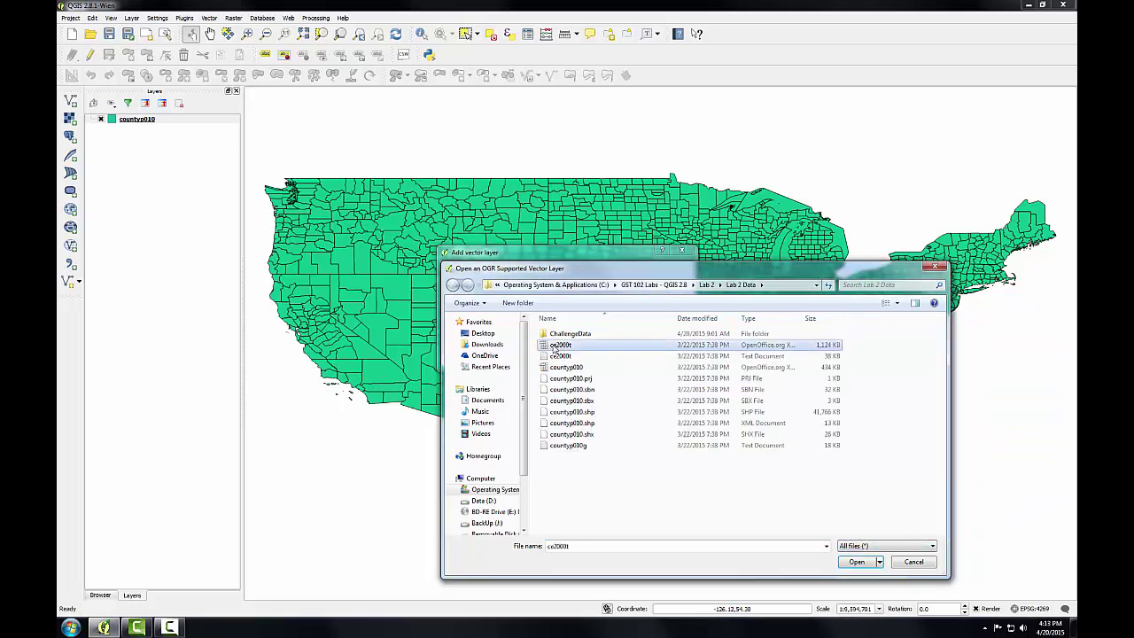
left_click(855, 568)
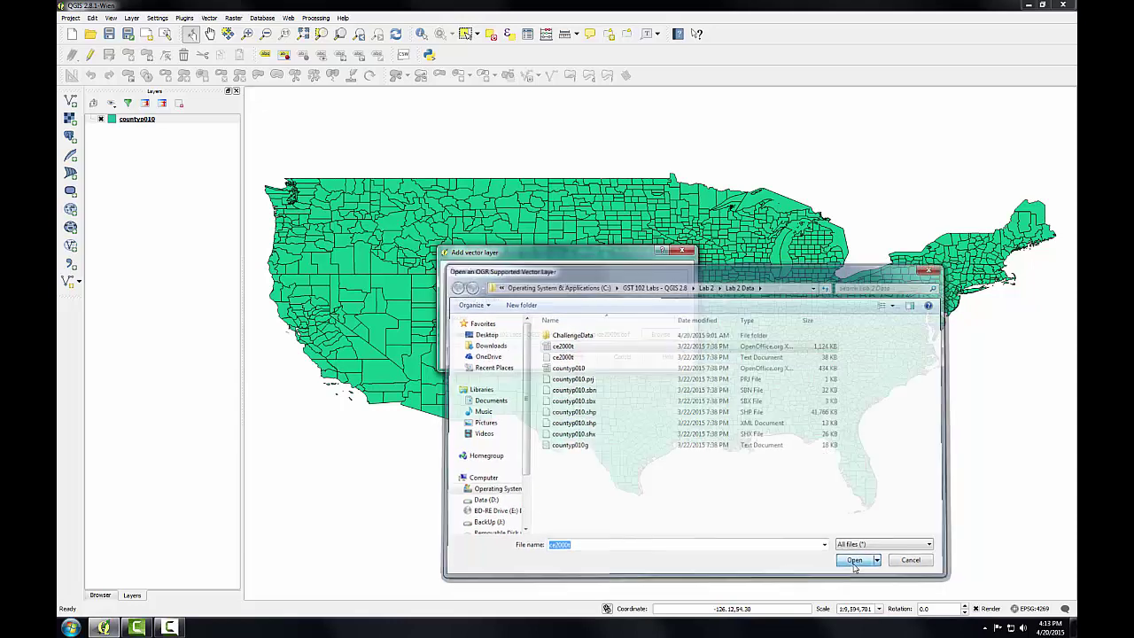
left_click(571, 357)
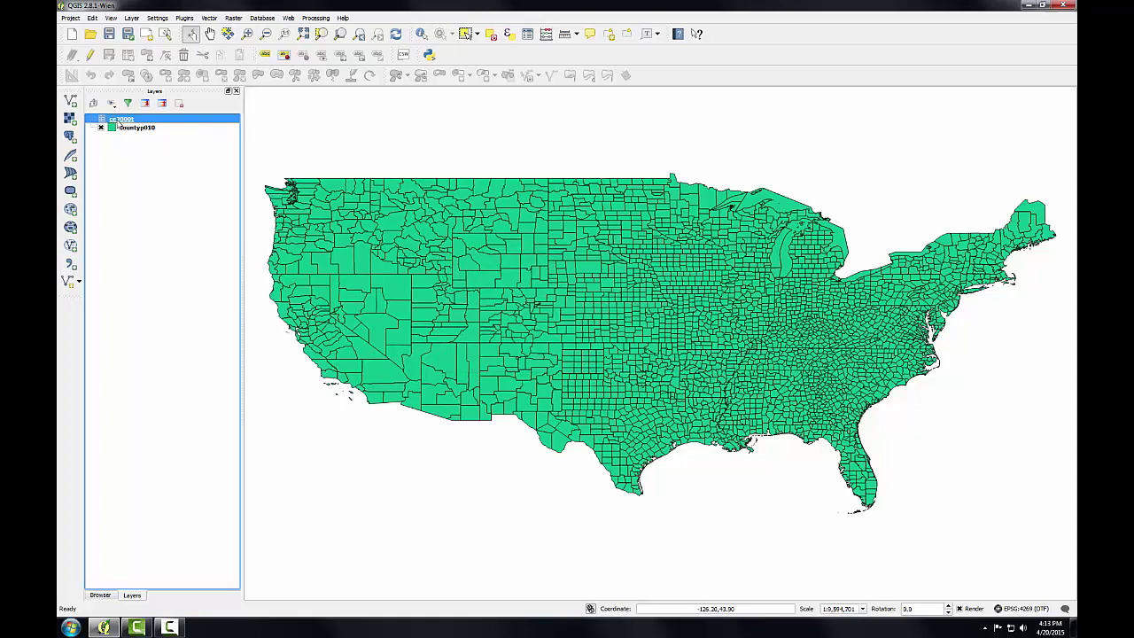
right_click(118, 122)
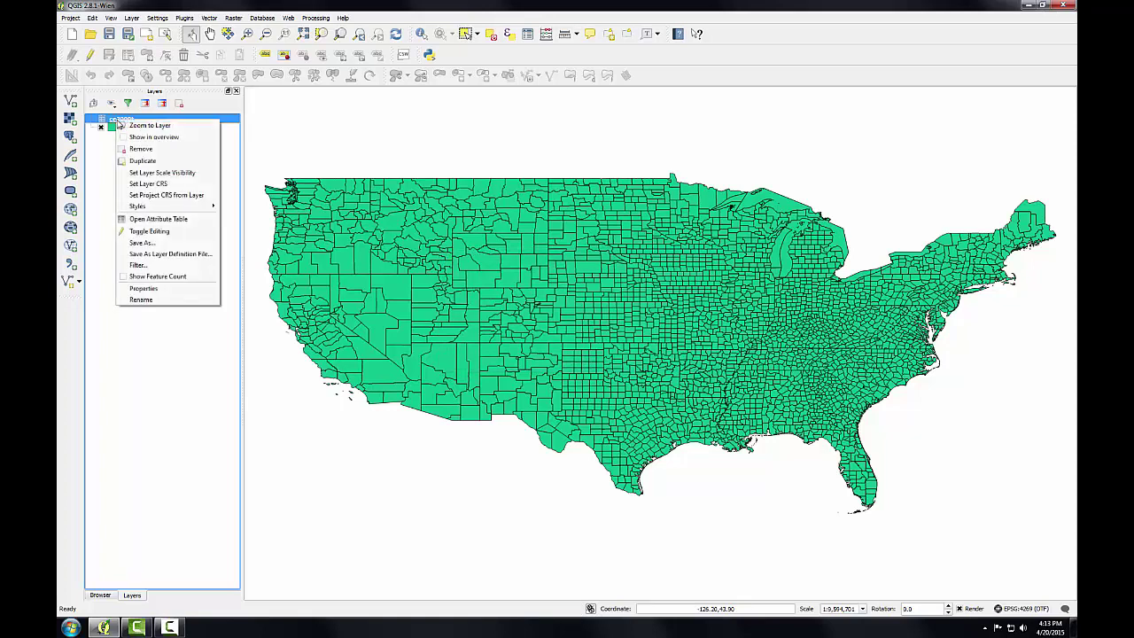
left_click(154, 222)
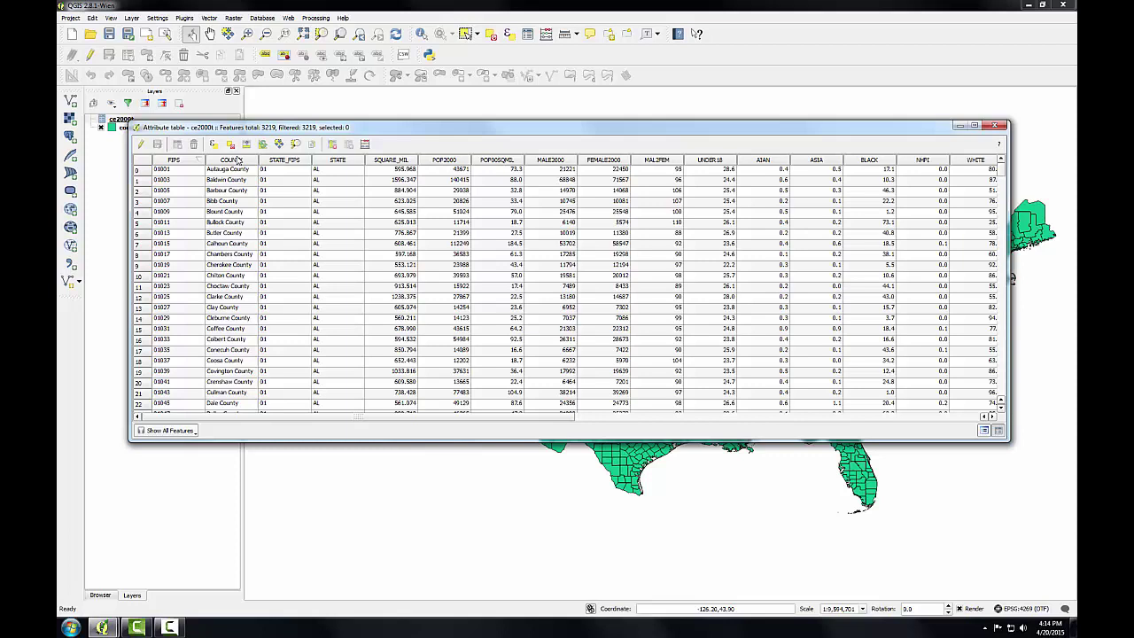
left_click(232, 159)
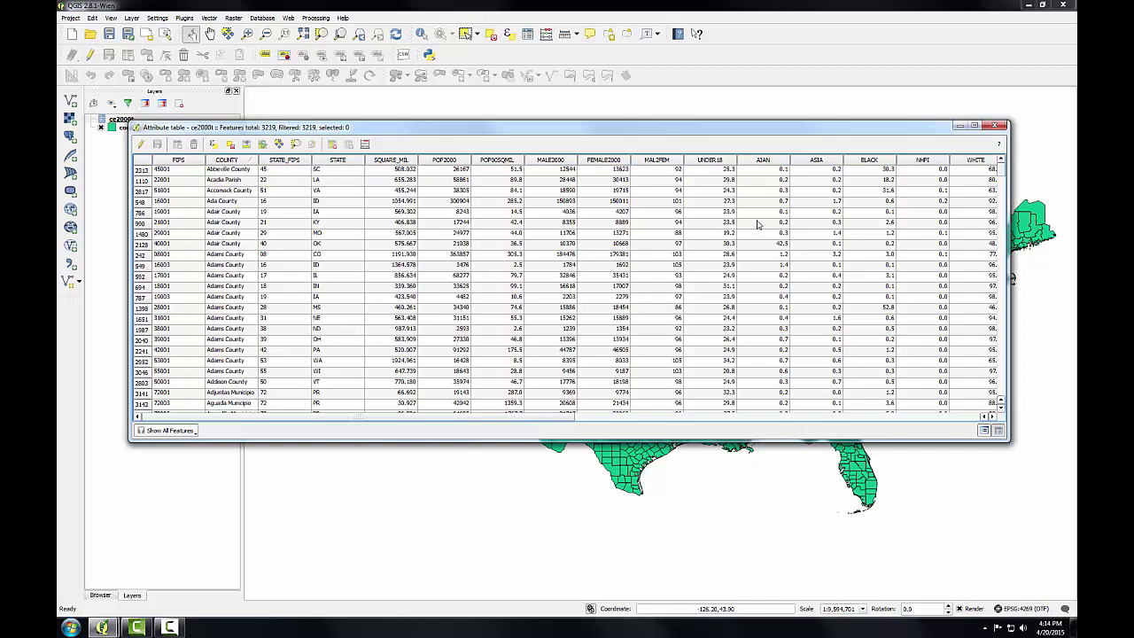
left_click(996, 125)
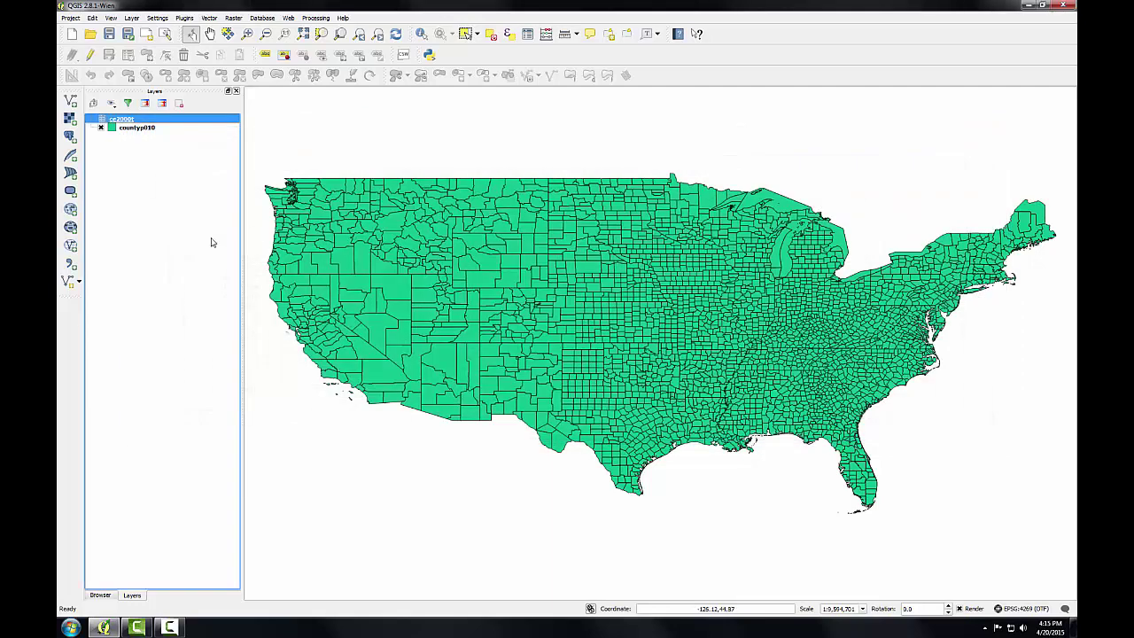
In countyp010's Joins properties, add a ce2000t join matching FIPS to FIPS
right_click(136, 130)
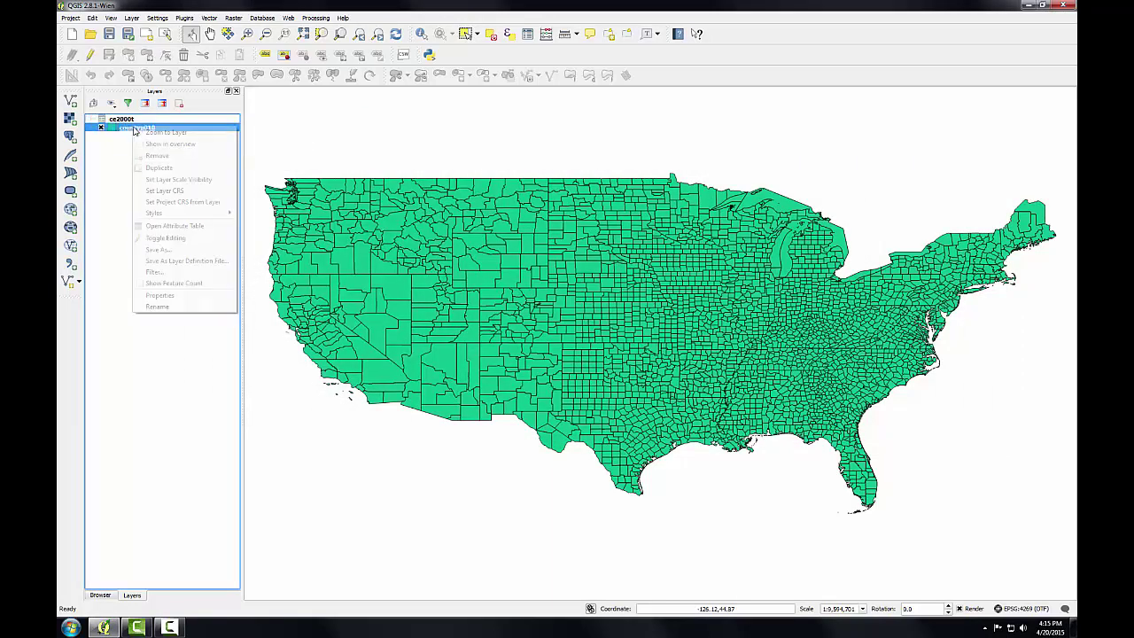
left_click(175, 302)
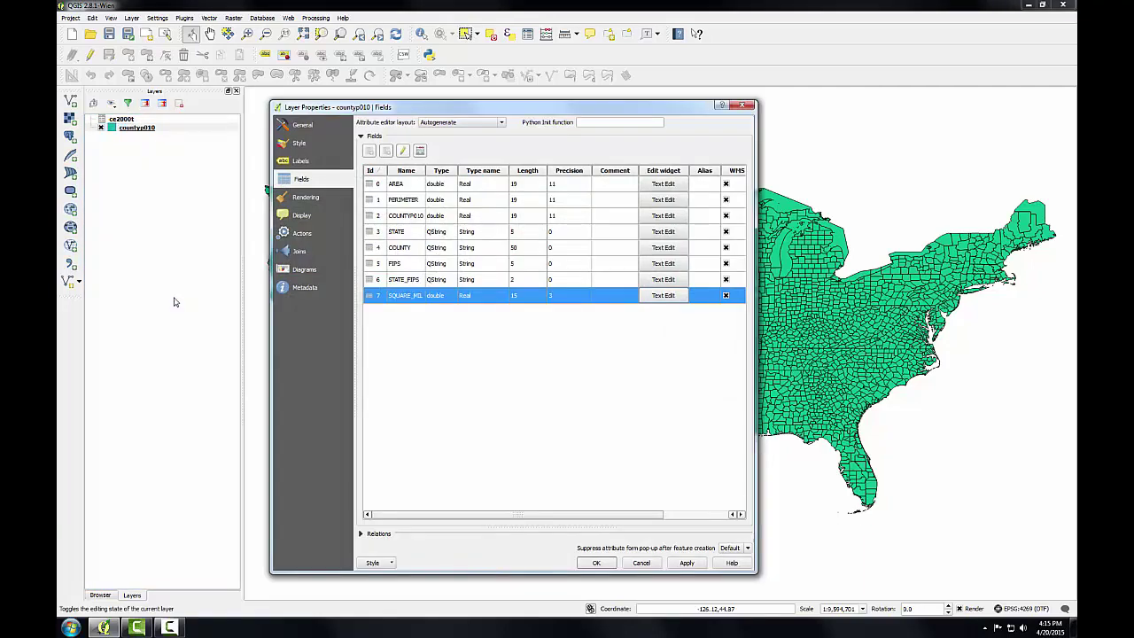
left_click(291, 256)
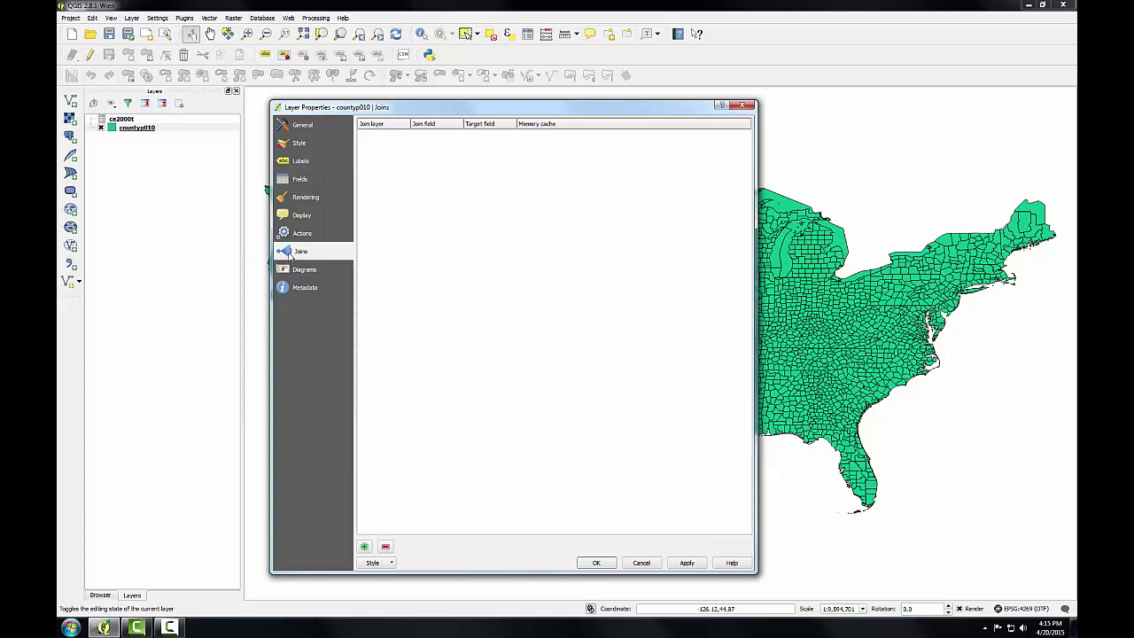
left_click(364, 547)
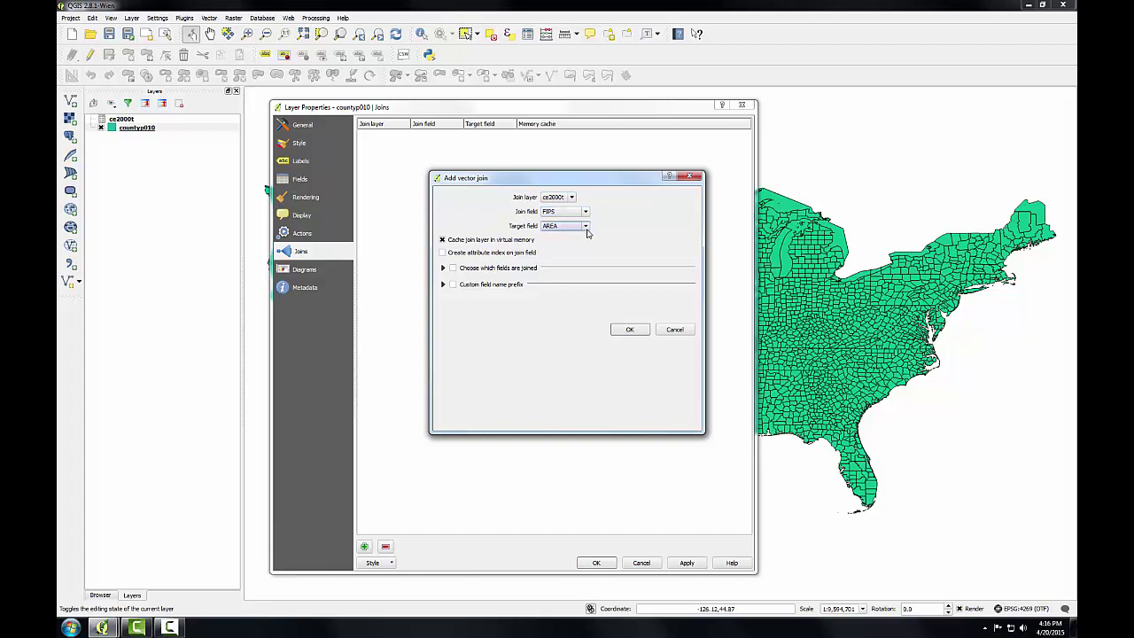
left_click(586, 227)
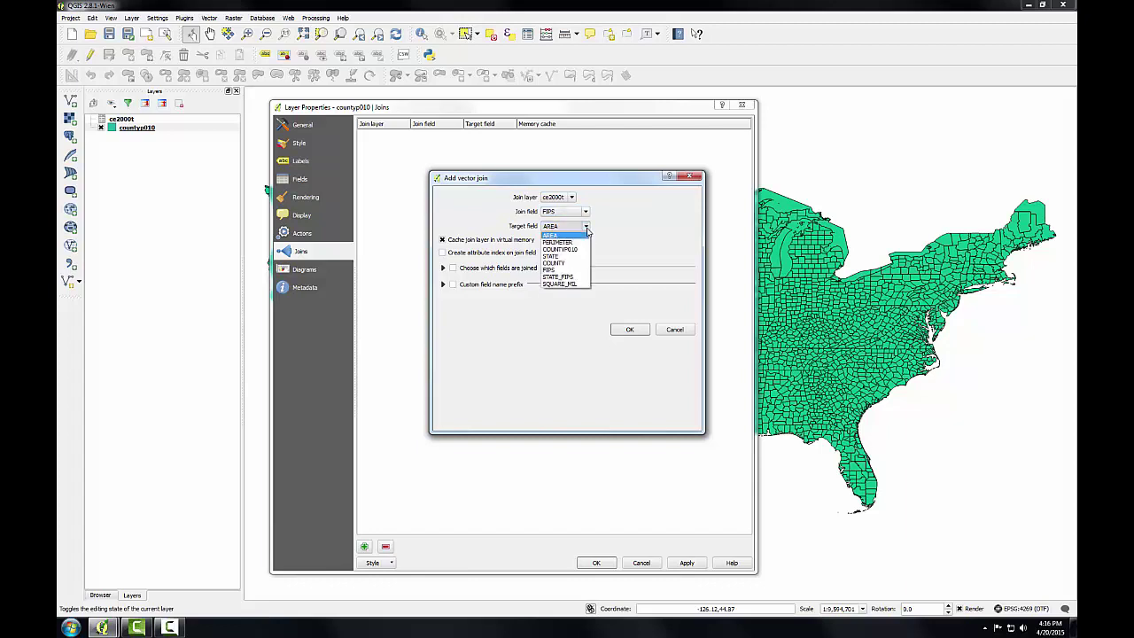
left_click(566, 270)
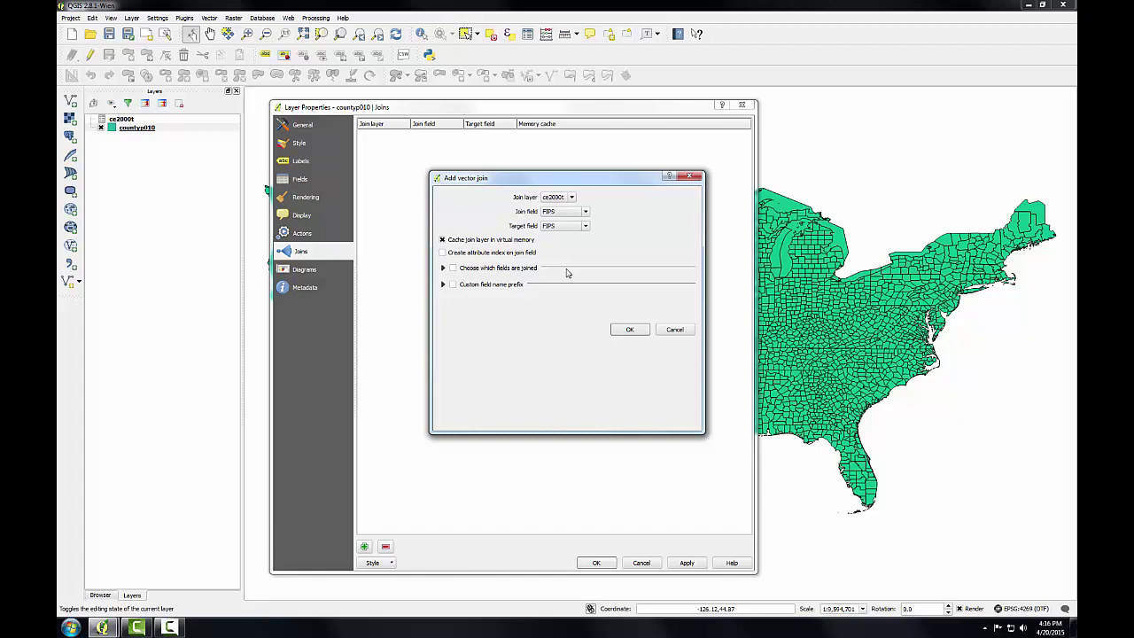
left_click(629, 328)
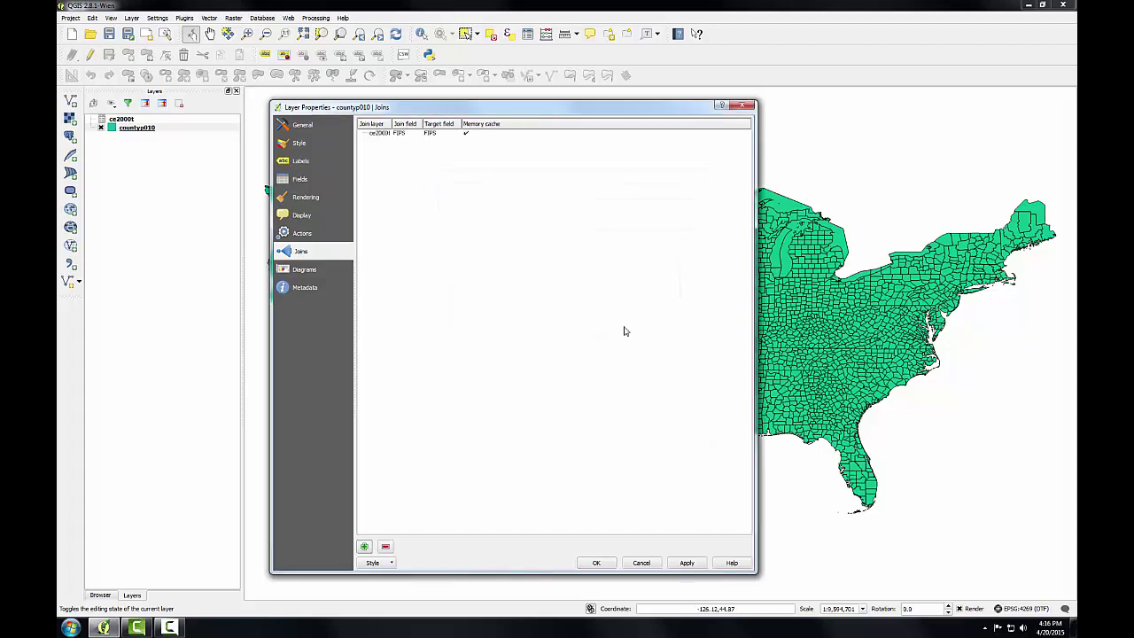
left_click(596, 563)
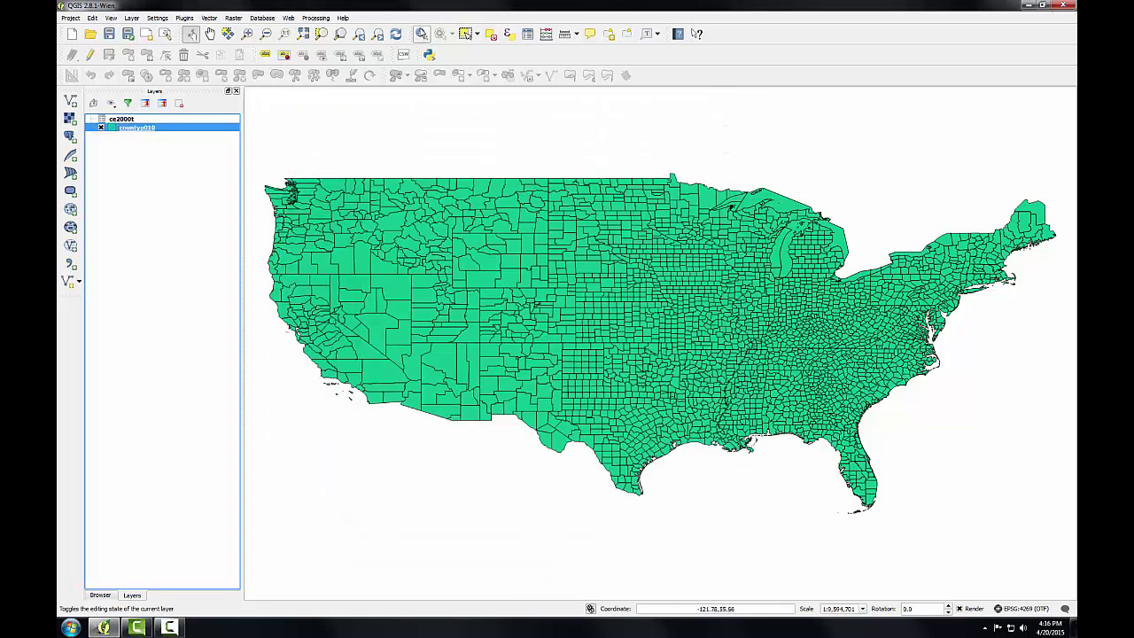
Identify Park County, WY and read its joined ce2000t census attributes in an enlarged results panel
left_click(421, 34)
left_click(472, 244)
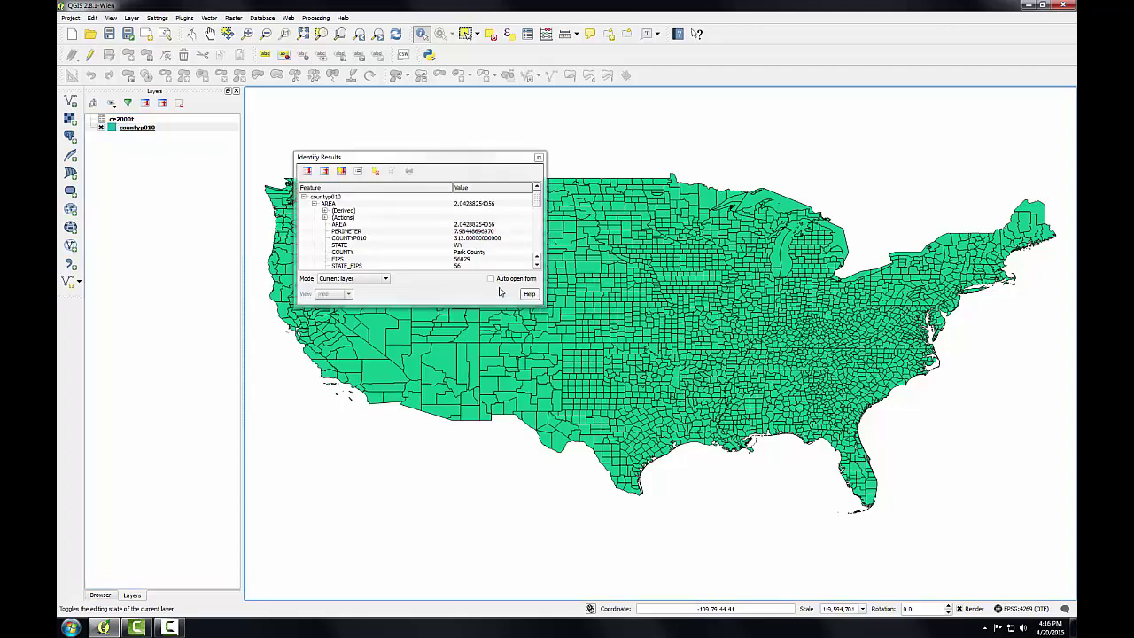
left_click_drag(544, 305, 571, 580)
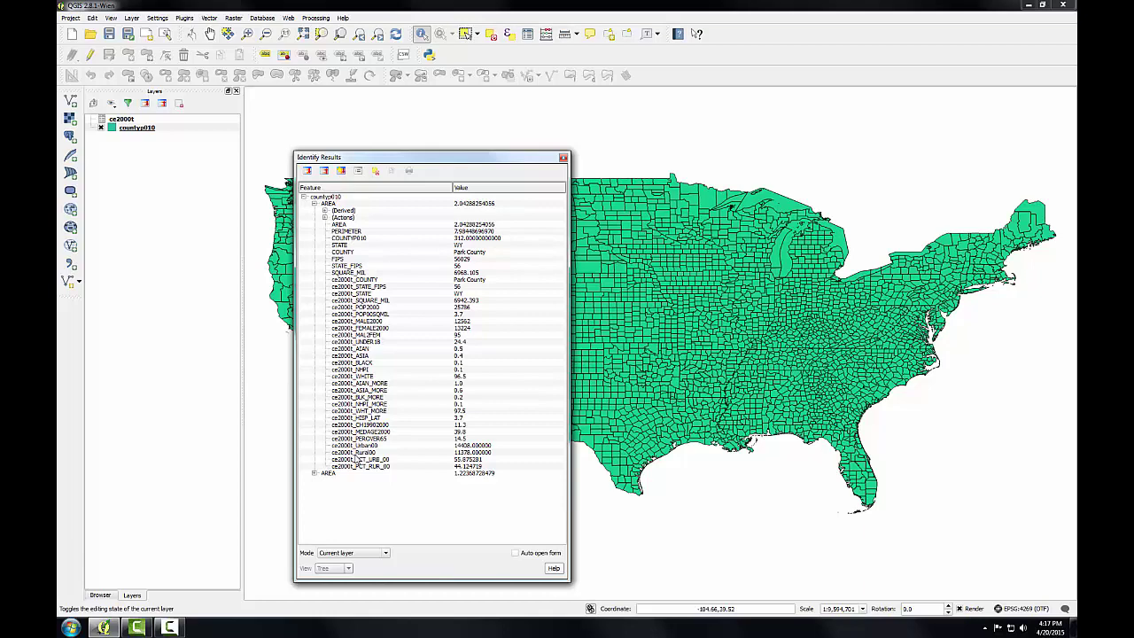
left_click(564, 157)
Save the joined countyp010 layer as countyp010_census.shp in the Lab 2 Data folder
right_click(129, 130)
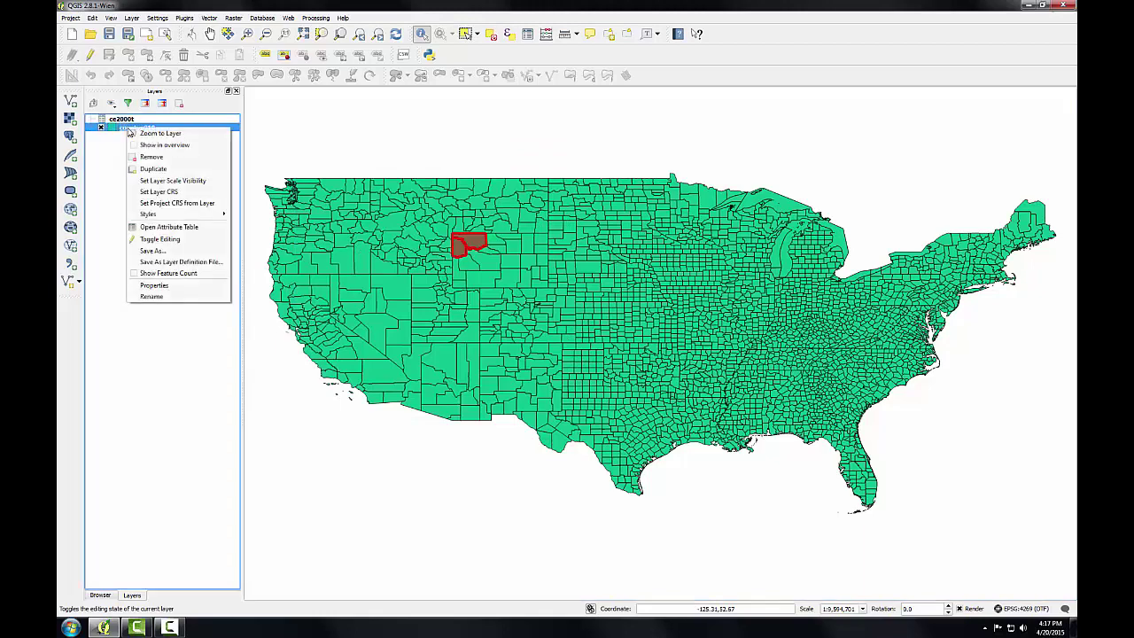
left_click(156, 259)
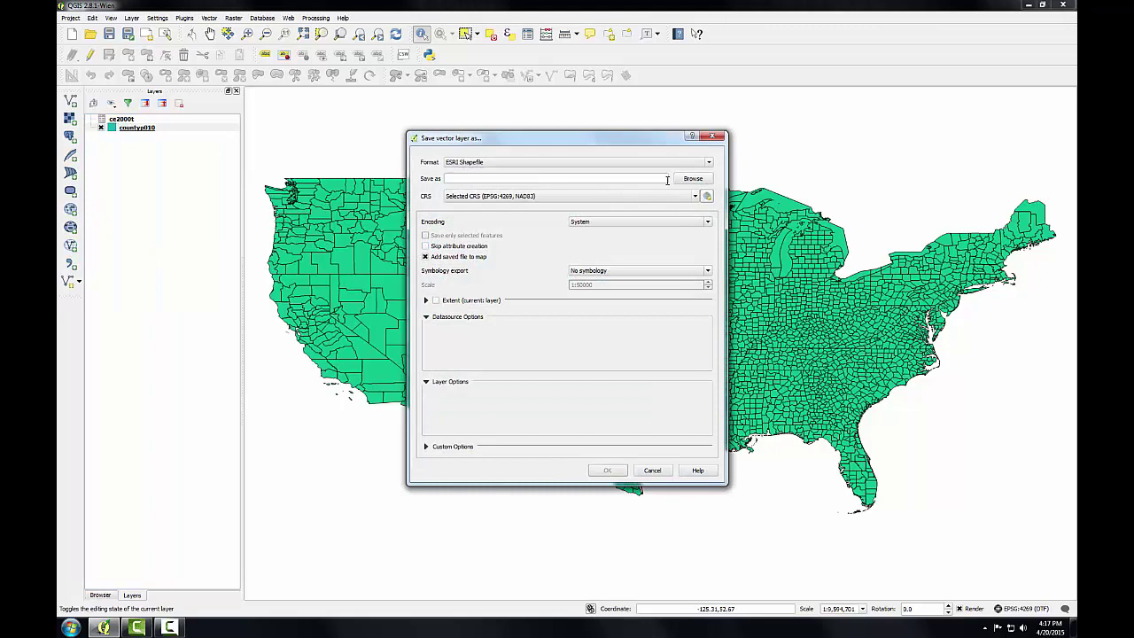
left_click(692, 179)
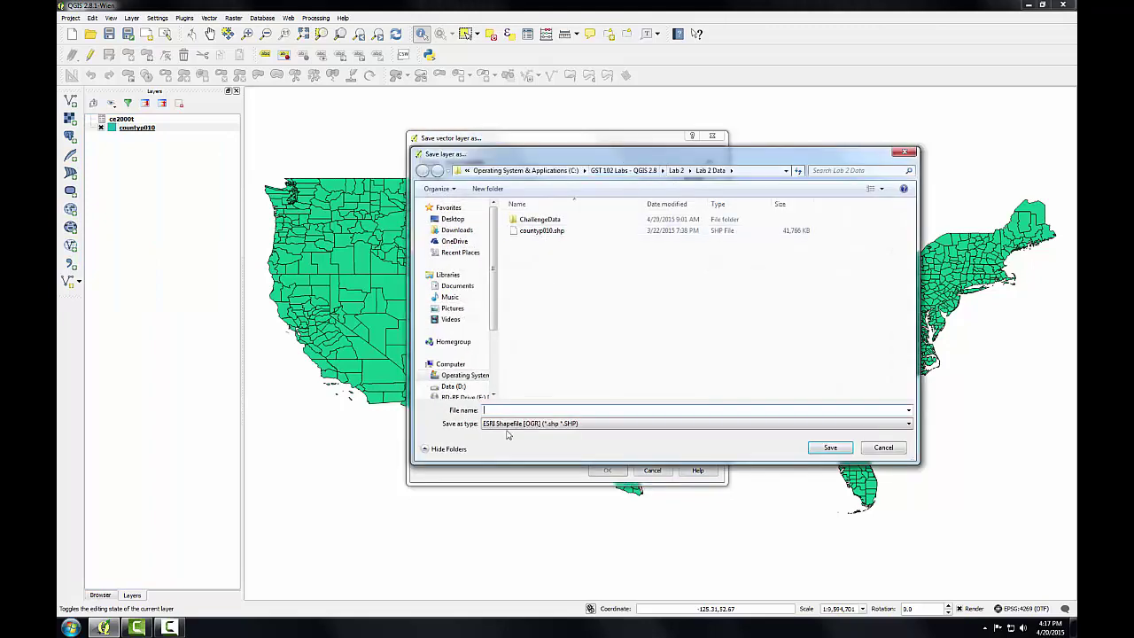
left_click(542, 230)
left_click(519, 409)
type("_census.shp")
left_click(830, 447)
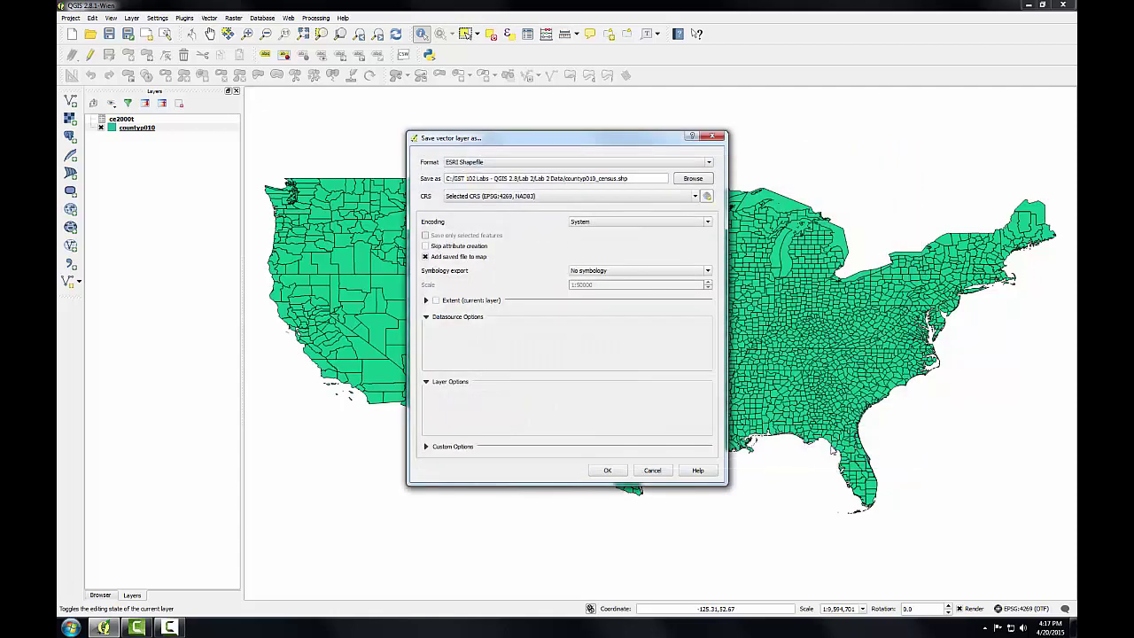
left_click(607, 471)
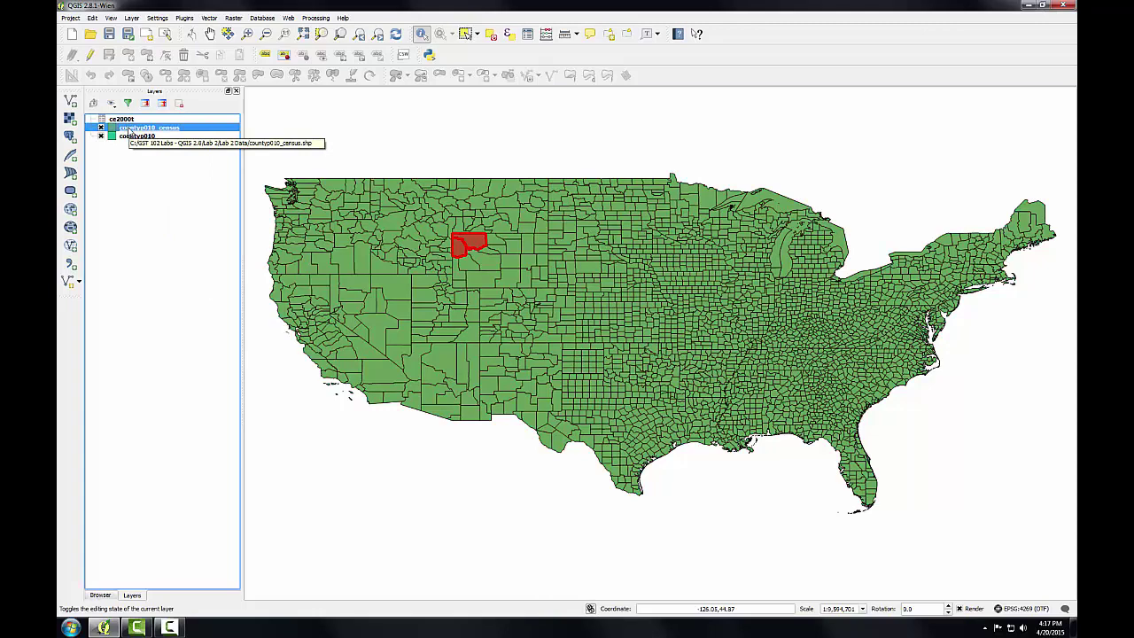
Check the countyp010_census attribute table for the joined census columns
right_click(129, 130)
left_click(165, 226)
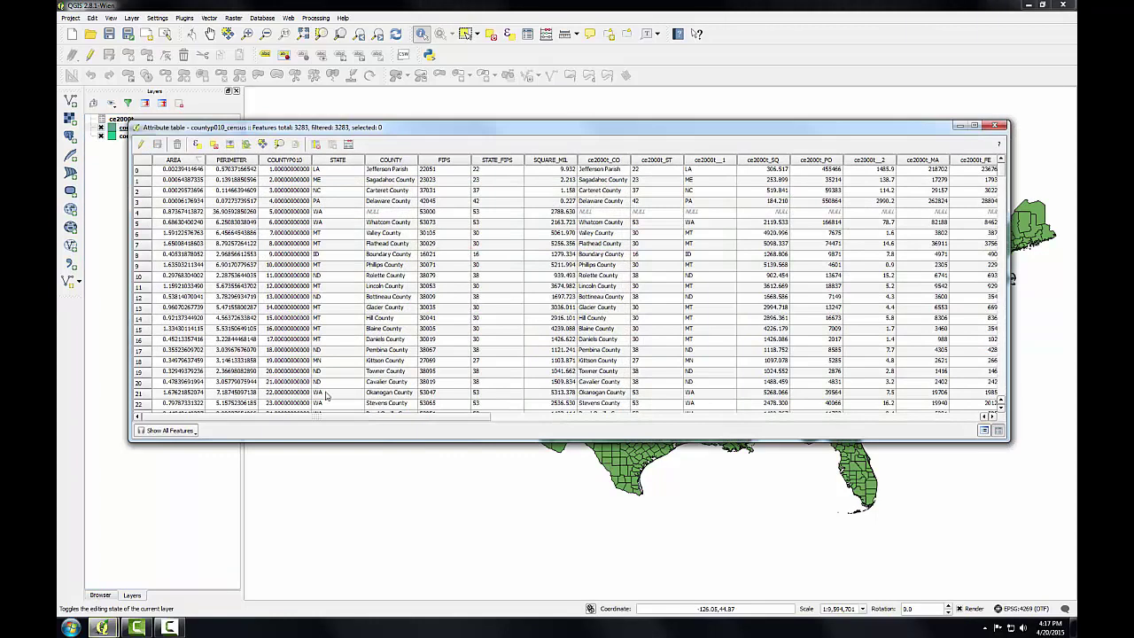
left_click_drag(340, 418, 874, 393)
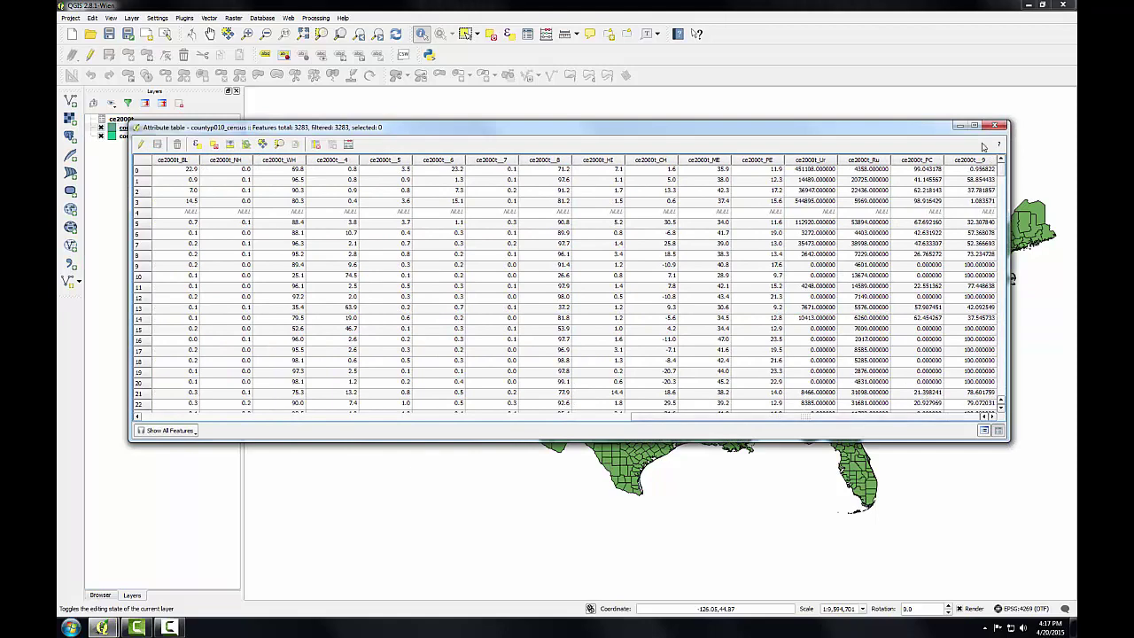
left_click(998, 127)
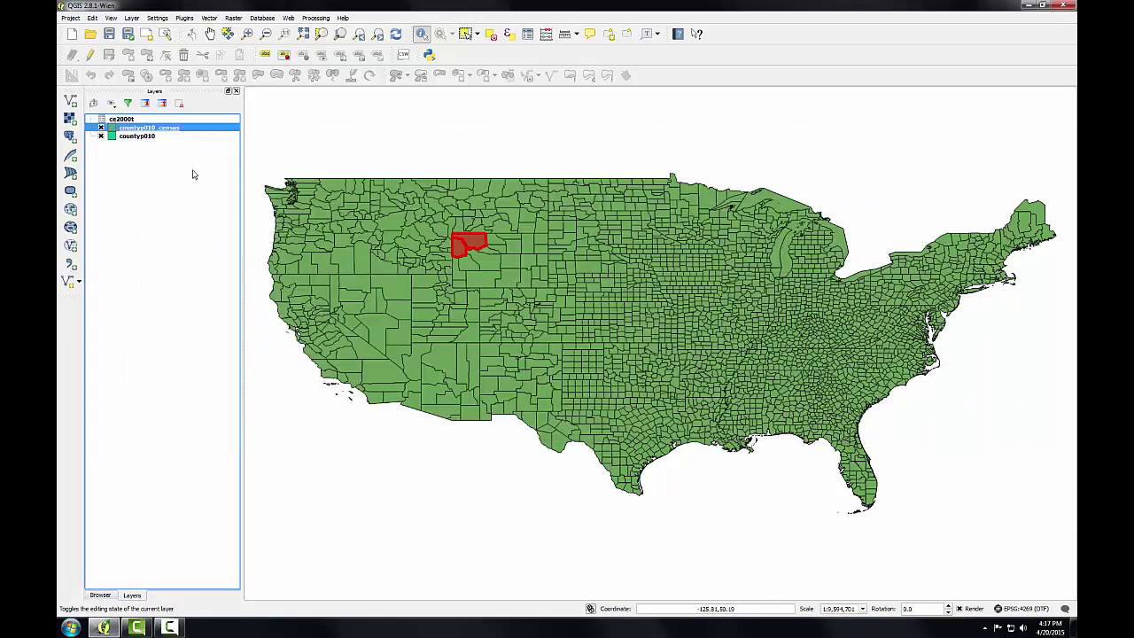
Remove the original countyp010 and ce2000t layers from the project
right_click(122, 135)
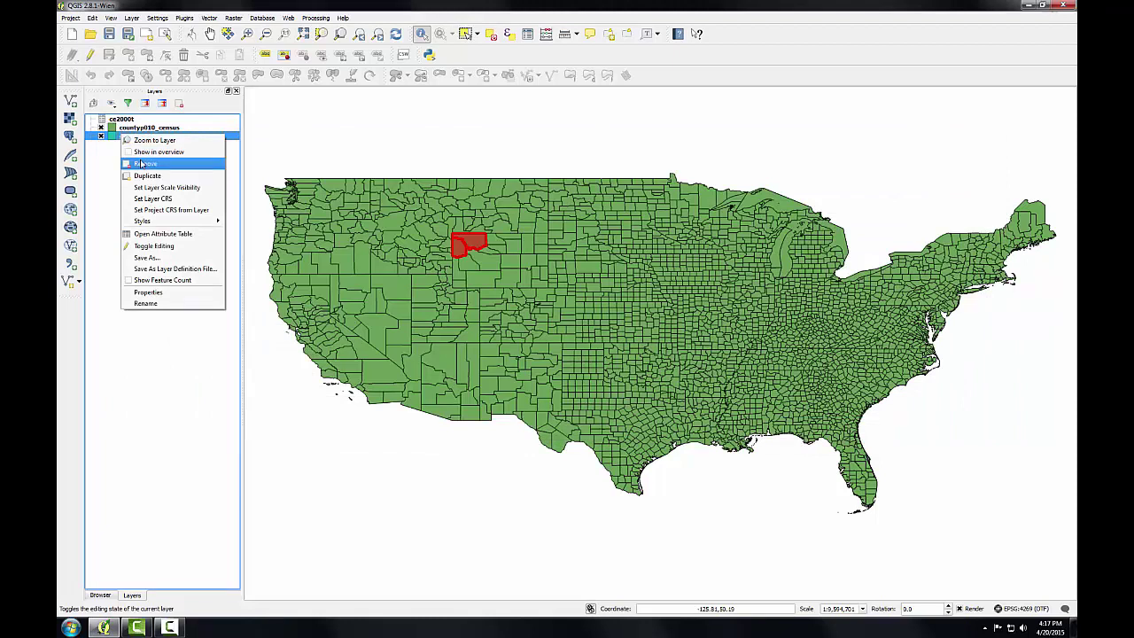
left_click(140, 163)
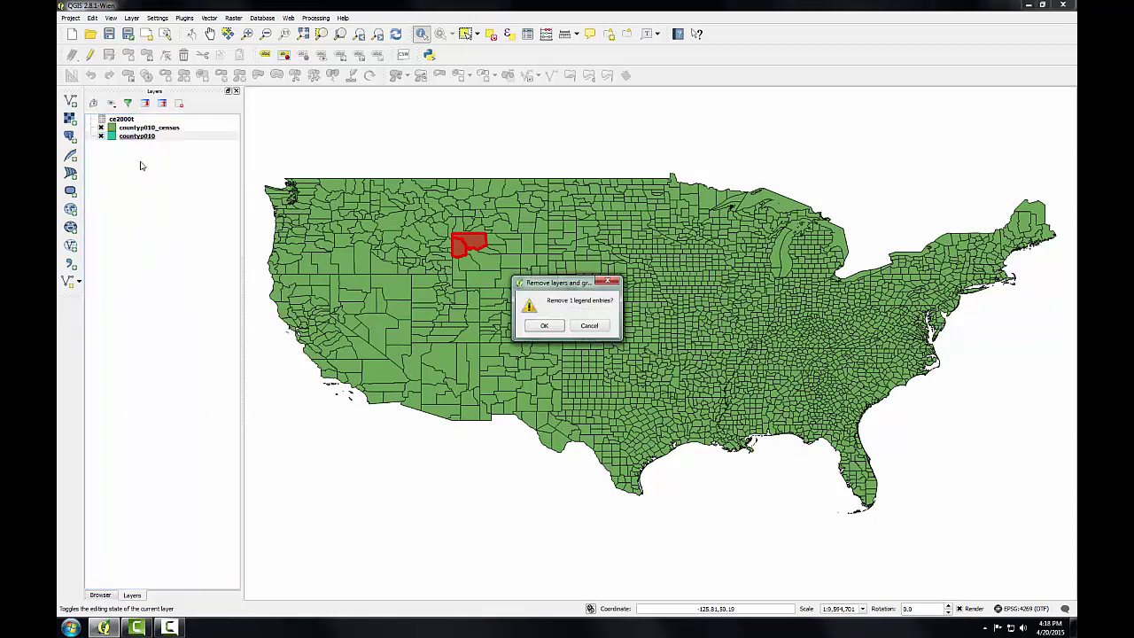
left_click(532, 327)
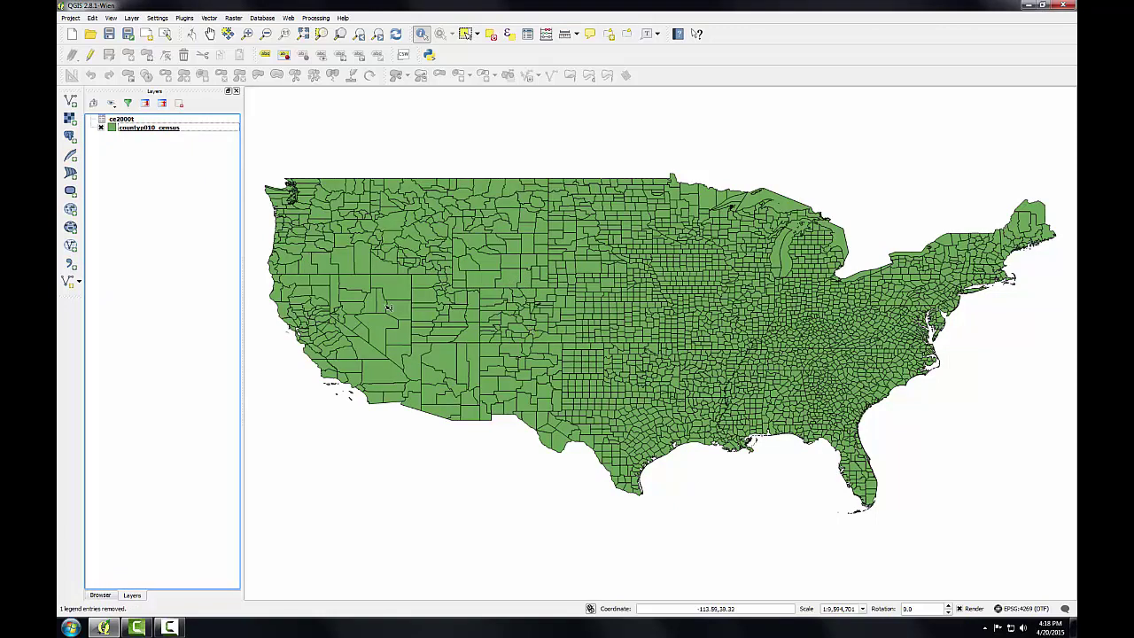
left_click(123, 119)
right_click(123, 119)
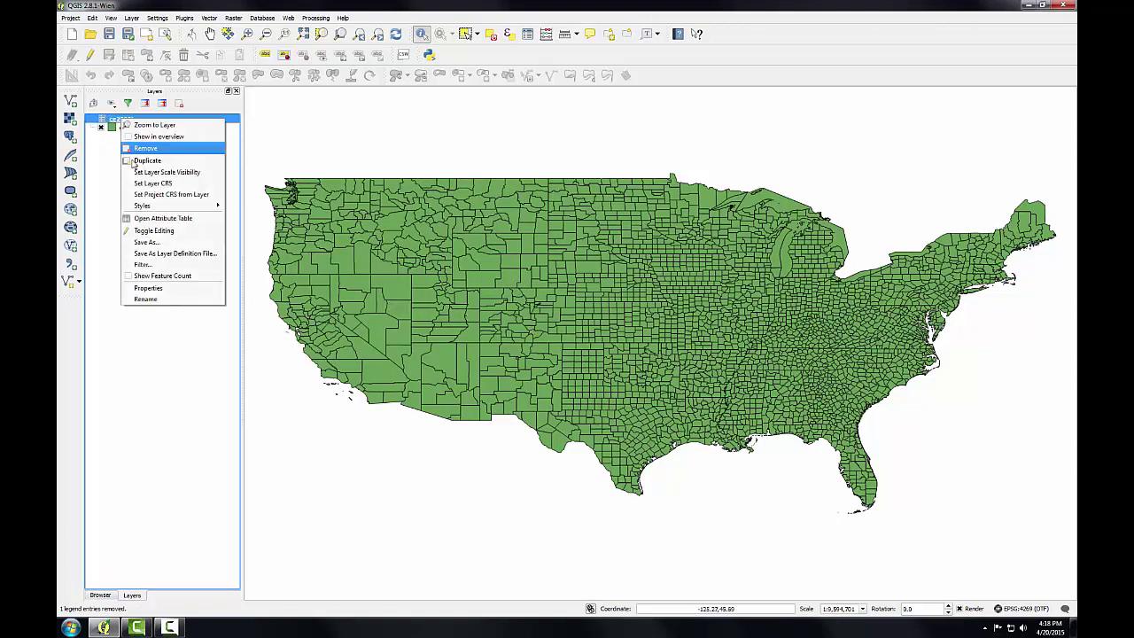
left_click(147, 149)
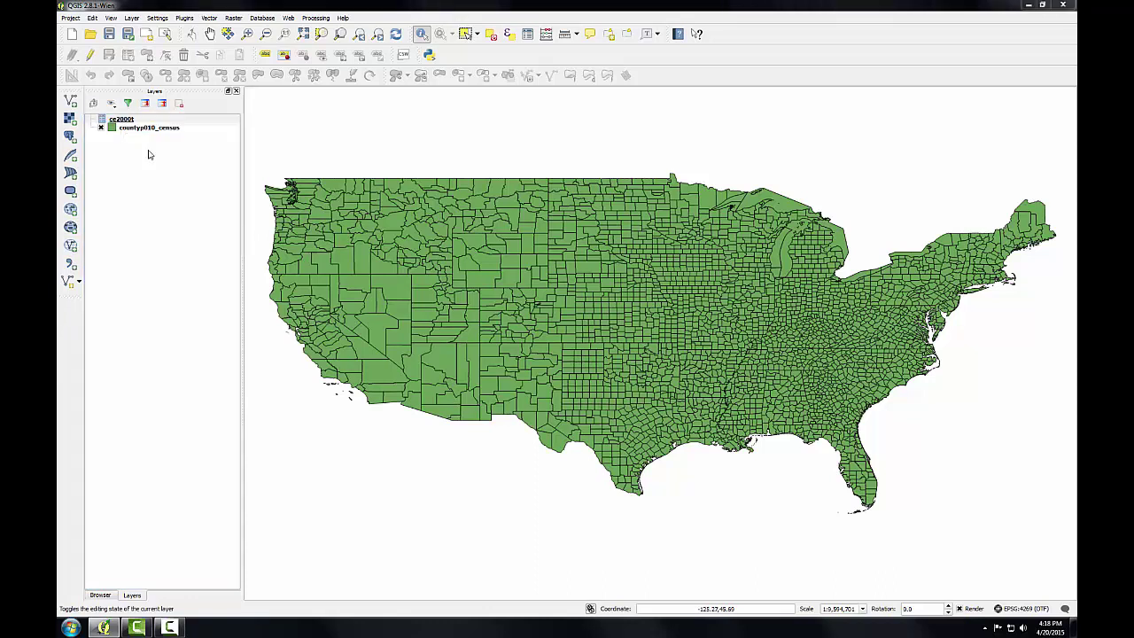
left_click(544, 326)
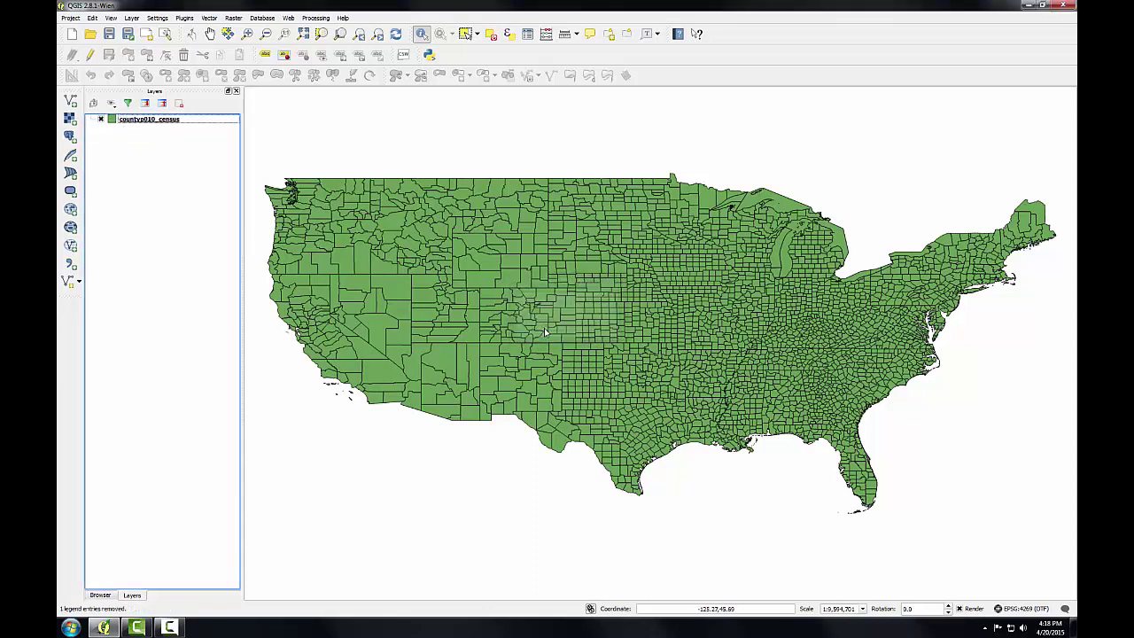